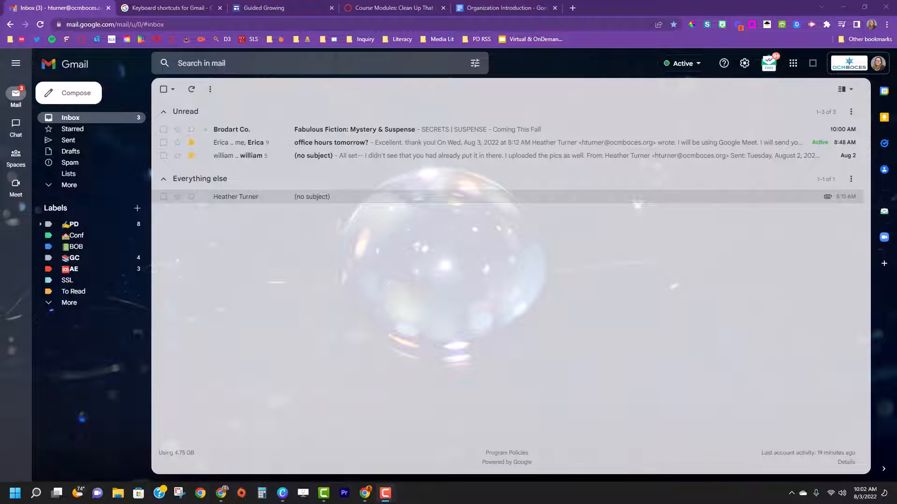
# Step: Turn keyboard shortcuts on in Gmail's general settings
pyautogui.click(746, 67)
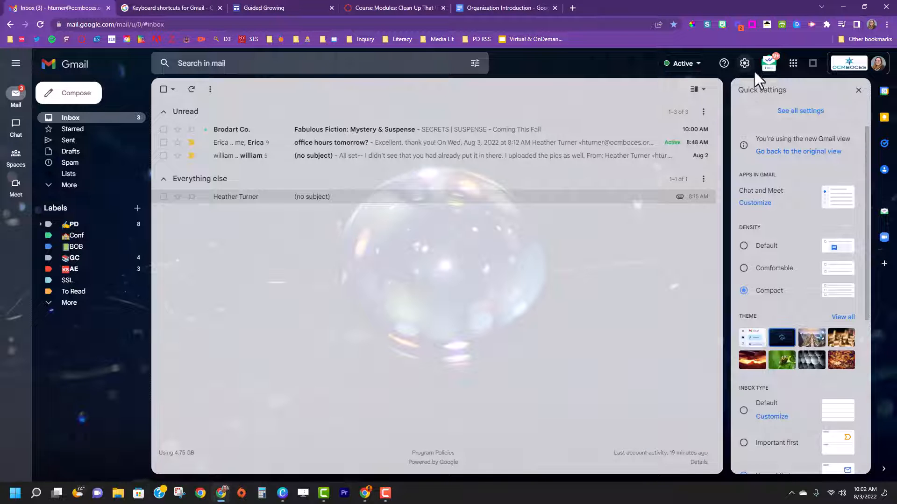
pyautogui.click(792, 115)
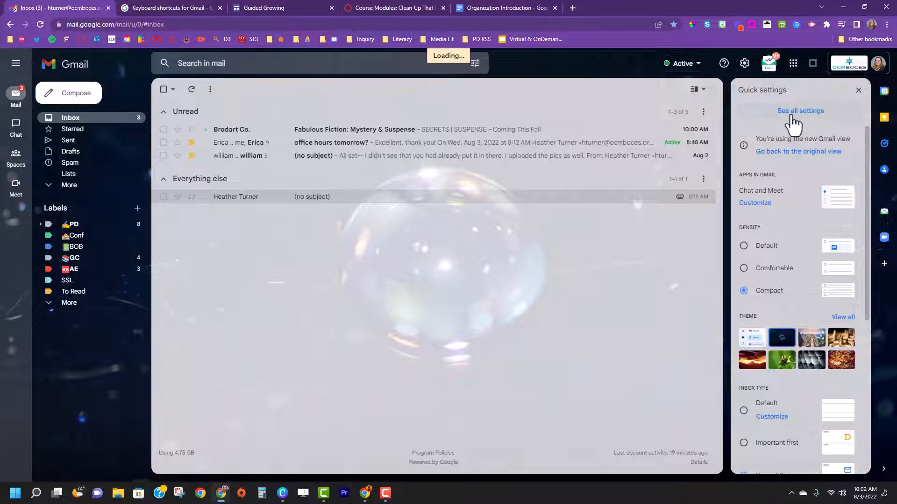
pyautogui.scroll(-6, 372, 254)
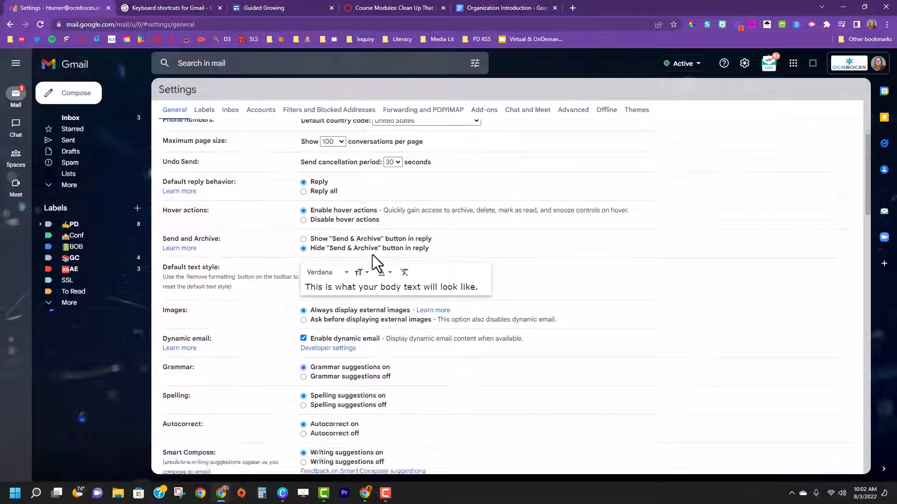
pyautogui.scroll(-4, 372, 255)
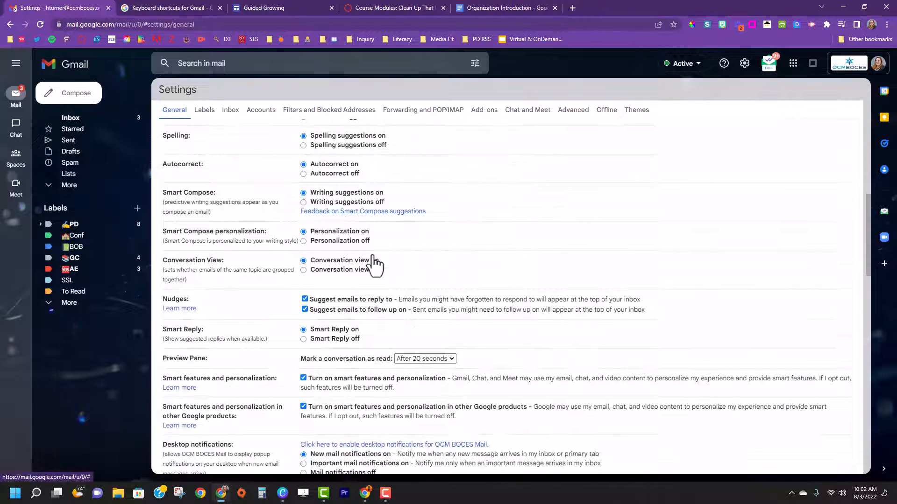
pyautogui.scroll(-5, 373, 250)
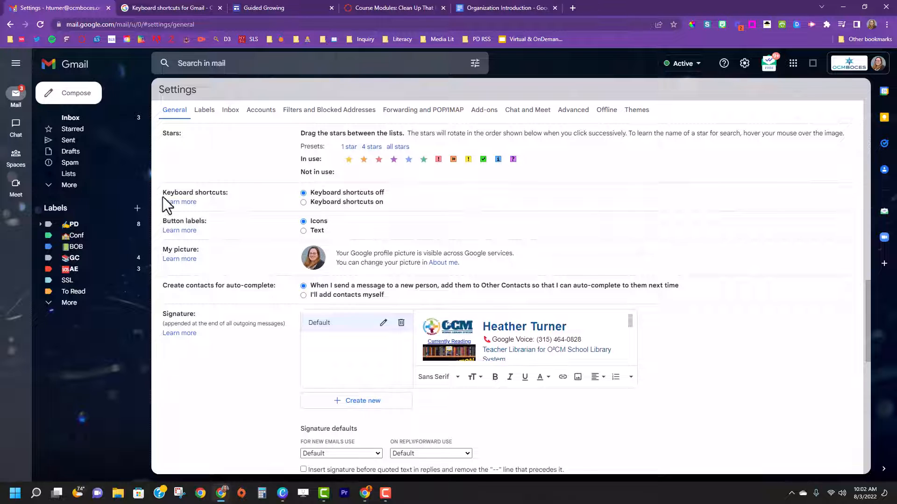
pyautogui.click(303, 202)
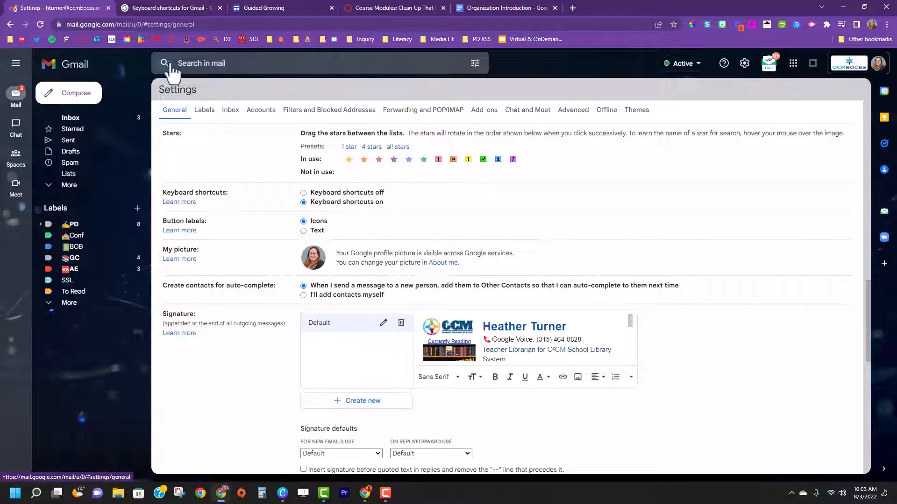
# Step: Look through the Gmail Help article on keyboard shortcuts, including its shortcut categories and the customization instructions
pyautogui.click(171, 7)
pyautogui.scroll(-8, 251, 292)
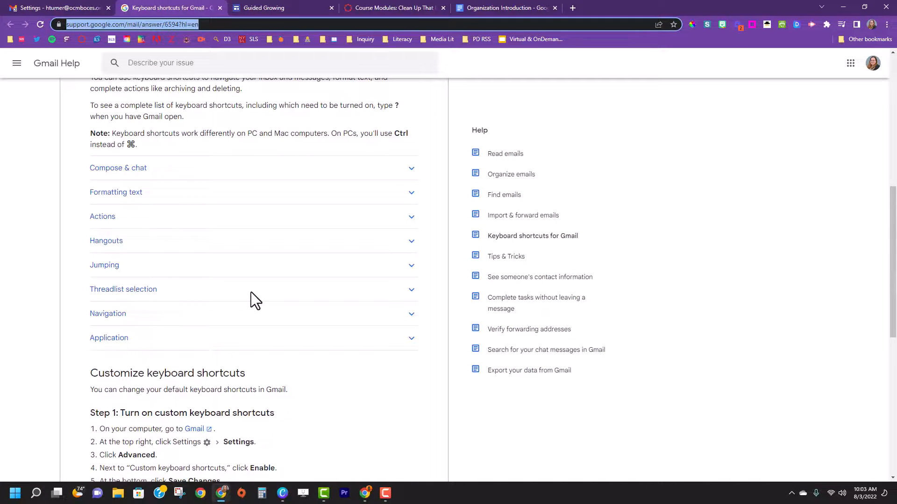
pyautogui.scroll(-6, 251, 293)
pyautogui.scroll(-2, 251, 292)
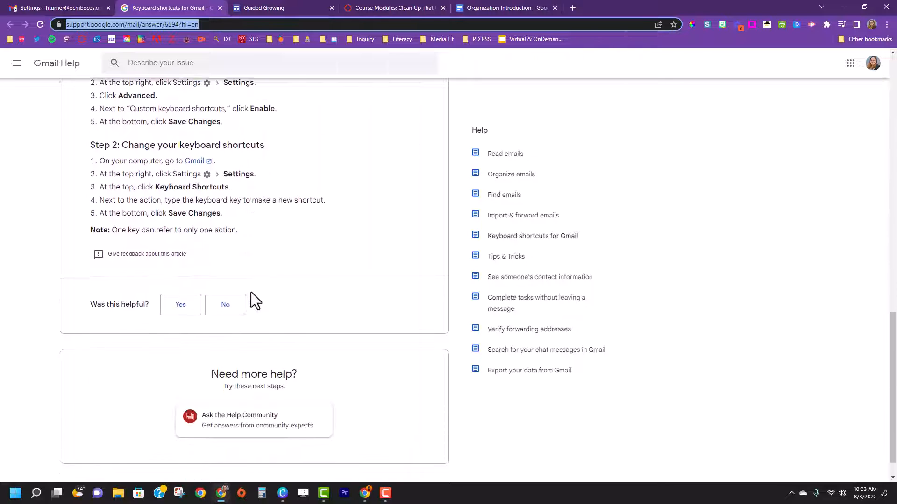
pyautogui.scroll(3, 251, 292)
pyautogui.scroll(7, 287, 304)
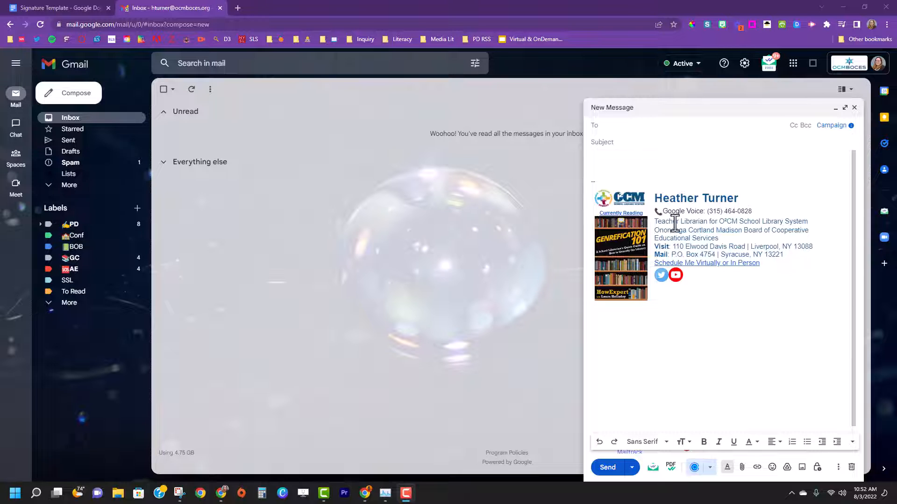
# Step: Close the open new message and go to the Signature section of Gmail's general settings
pyautogui.click(855, 108)
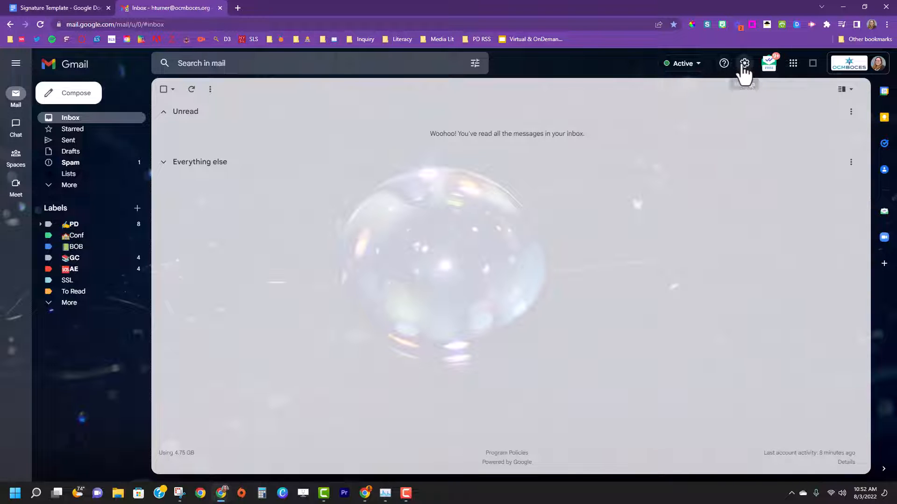
pyautogui.click(744, 65)
pyautogui.click(800, 112)
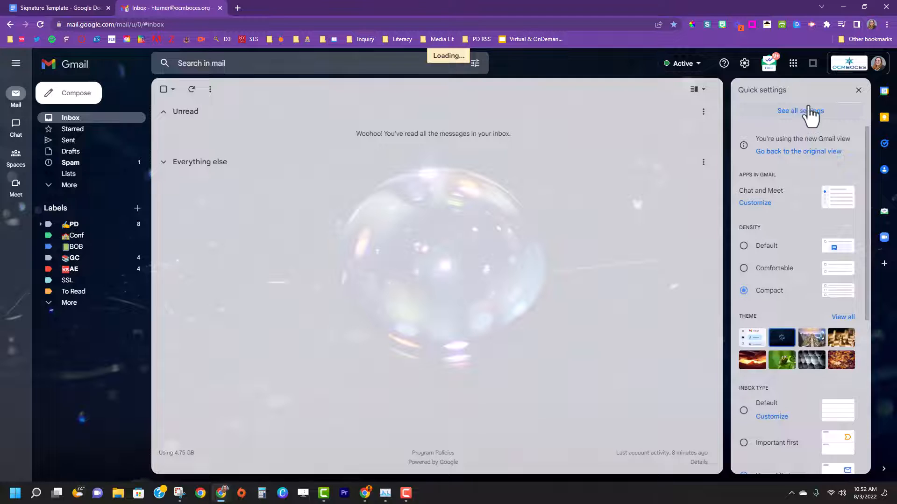
pyautogui.scroll(-5, 487, 279)
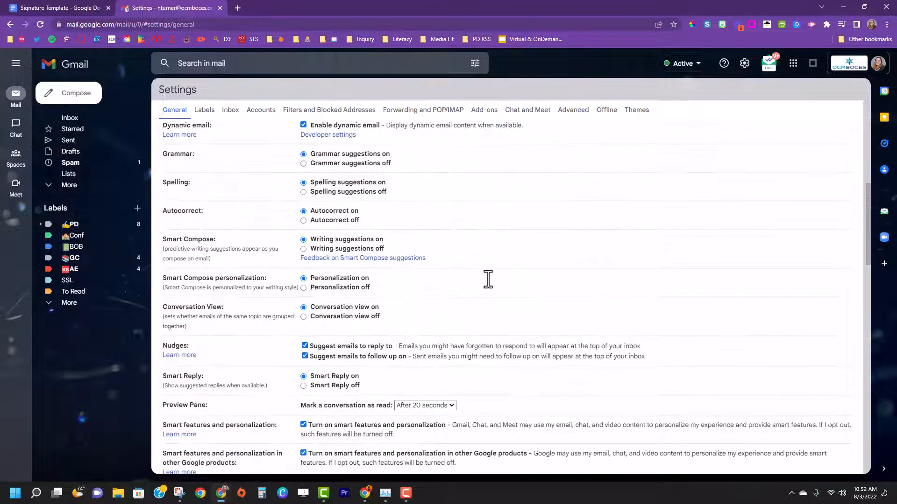
pyautogui.scroll(-15, 488, 279)
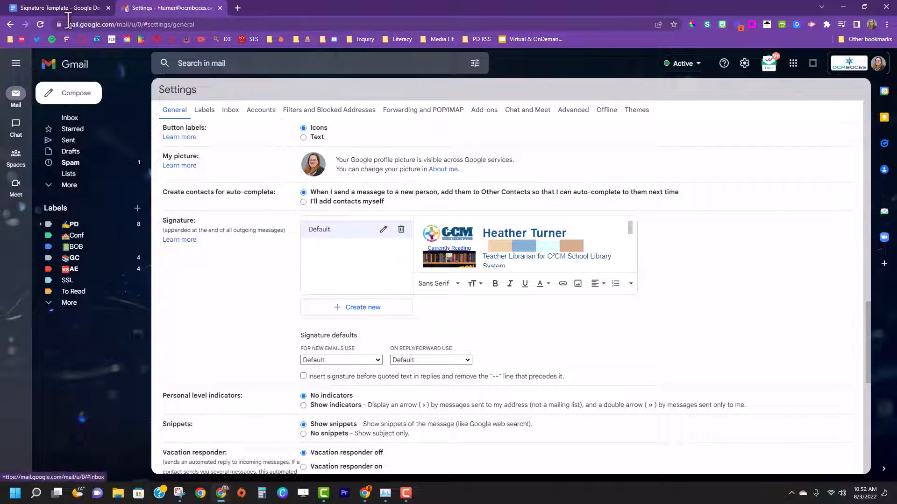
# Step: In the Signature Template document, set the border color of the three-column signature table with the logo to white
pyautogui.click(66, 8)
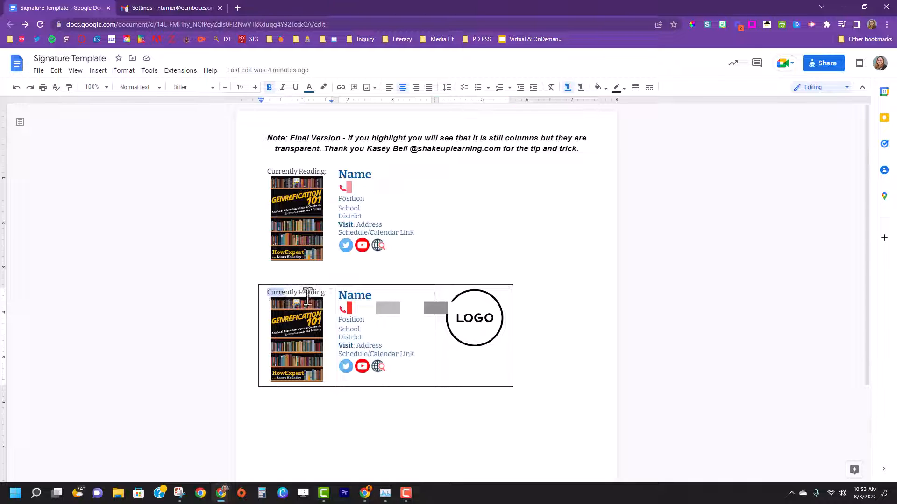
pyautogui.moveTo(268, 291); pyautogui.dragTo(461, 330)
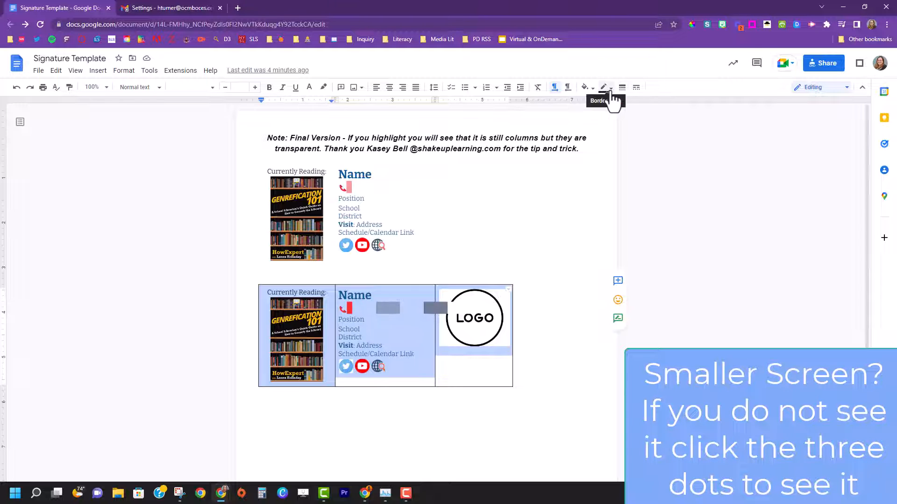
pyautogui.click(610, 88)
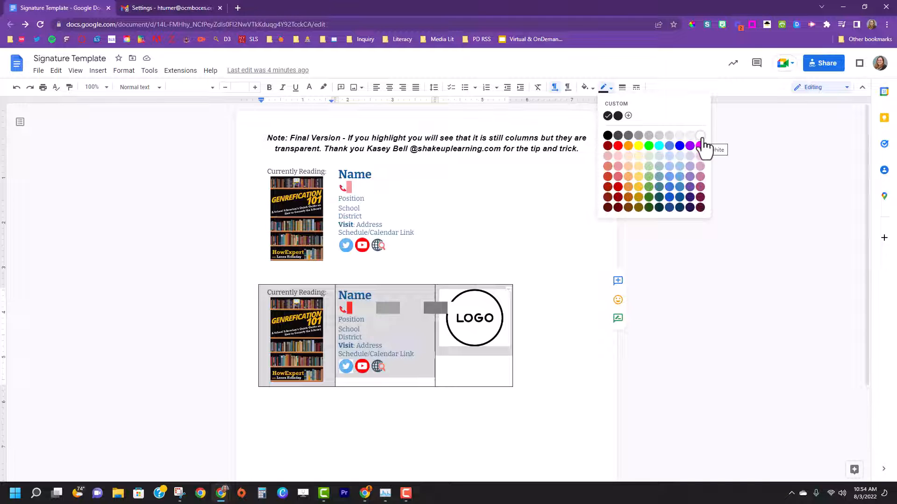
pyautogui.click(700, 136)
pyautogui.click(512, 404)
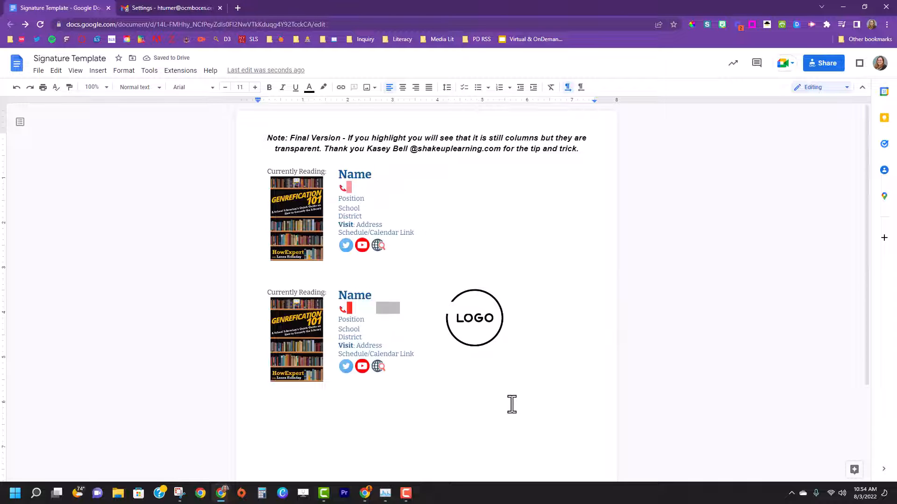
# Step: Start a new message in Gmail to view the current signature, and return to the Signature Template document
pyautogui.hotkey('ctrl', 'Tab')
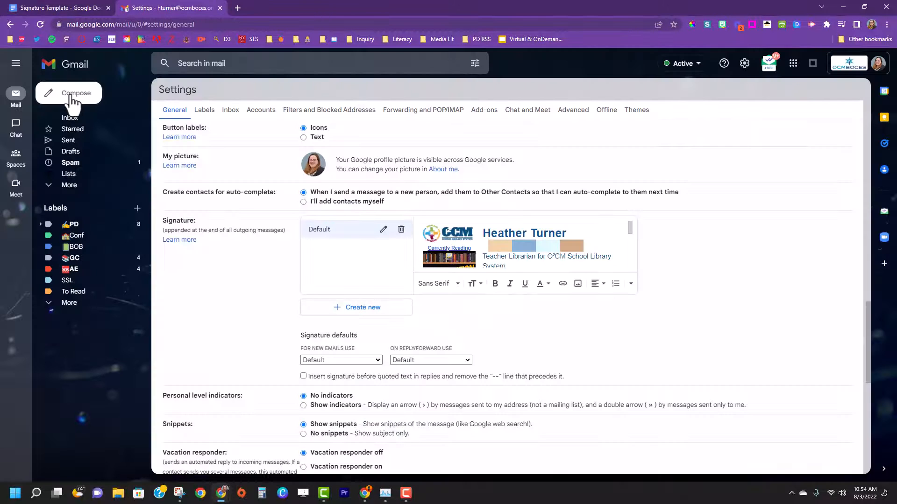
pyautogui.click(65, 93)
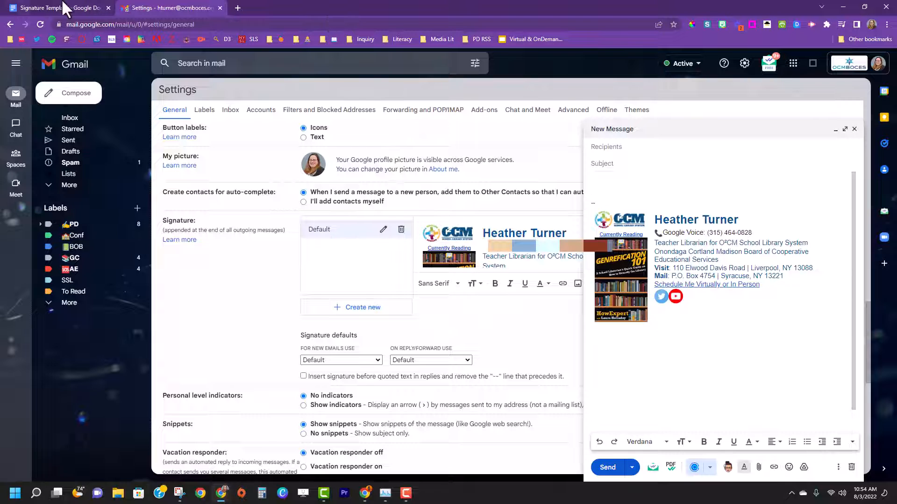
pyautogui.click(32, 5)
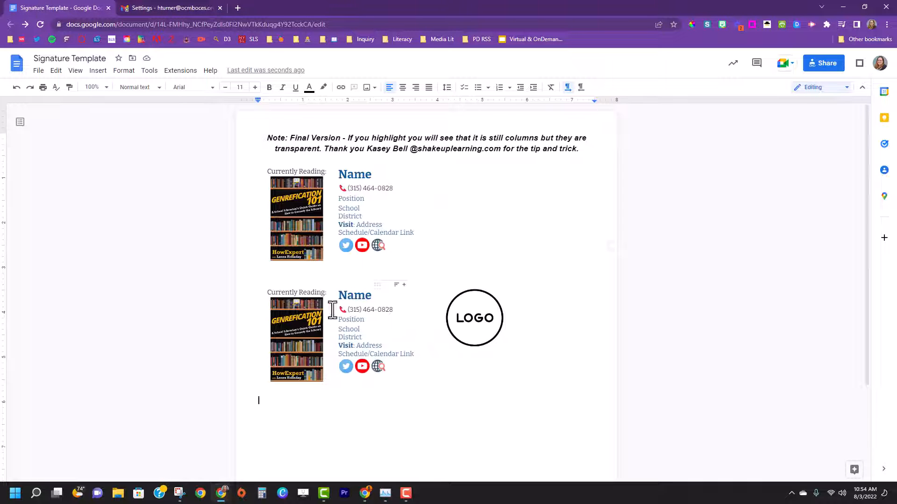
# Step: Undo the white border color on the three-column signature table
pyautogui.hotkey('ctrl', 'z')
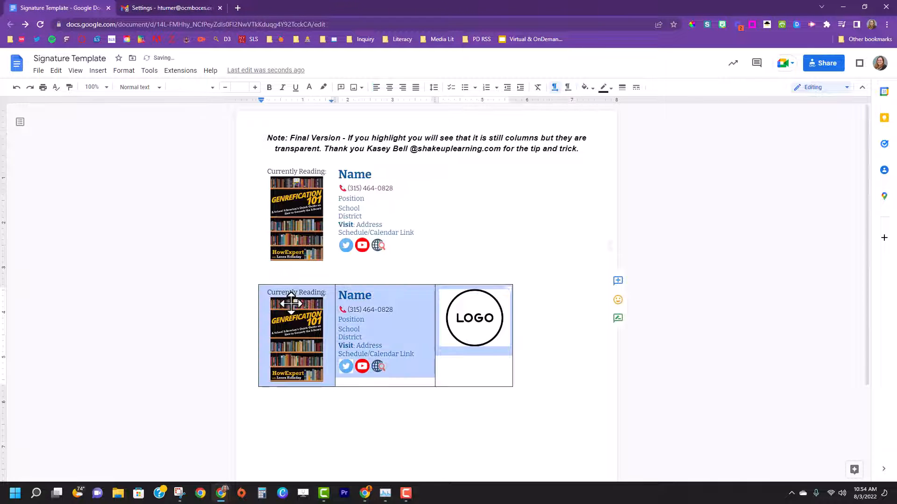
pyautogui.click(329, 458)
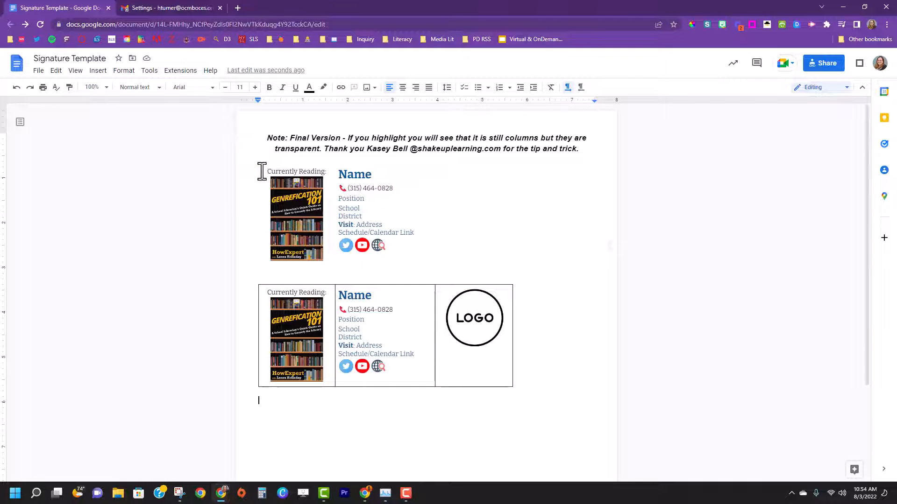
# Step: Copy the borderless two-column signature from the template document and paste it over the entire Default signature in Gmail's settings
pyautogui.moveTo(261, 171); pyautogui.dragTo(383, 226)
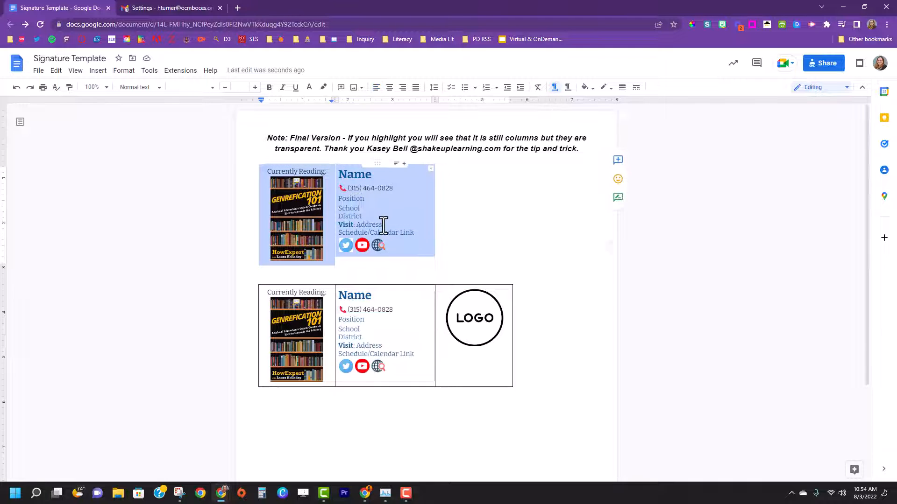
pyautogui.click(173, 7)
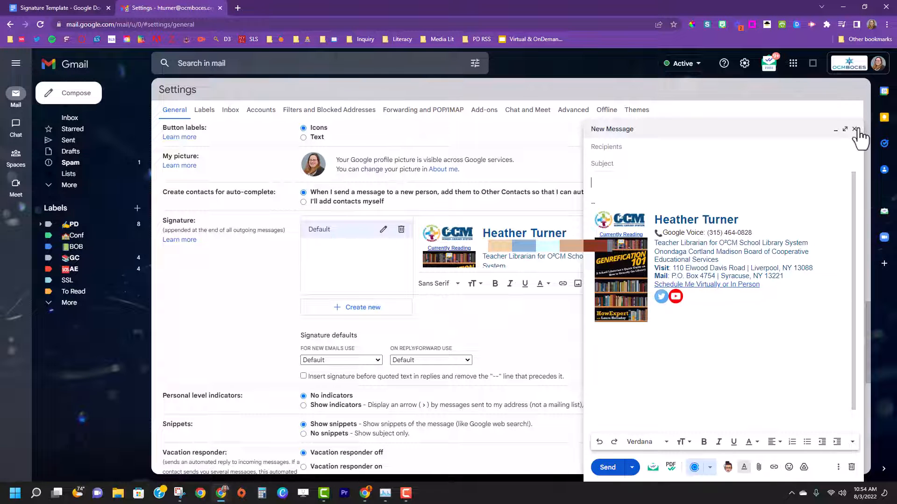
pyautogui.click(836, 129)
pyautogui.click(481, 232)
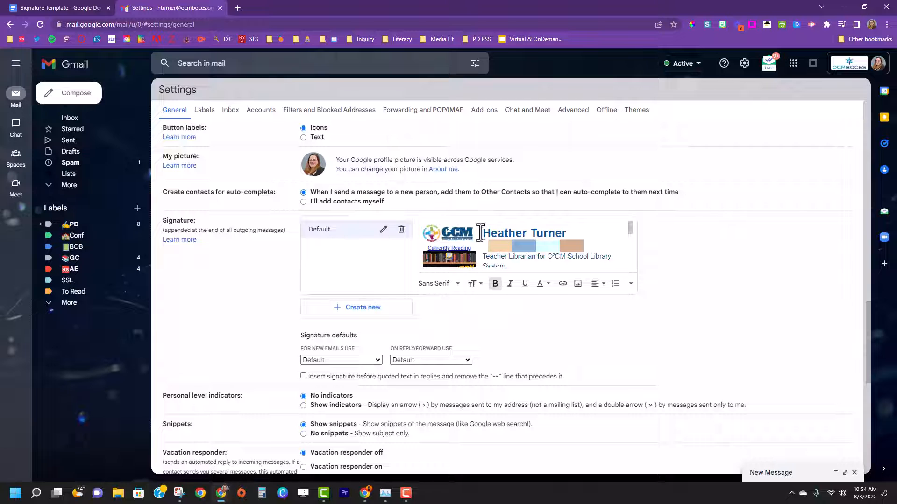
pyautogui.hotkey('ctrl', 'a')
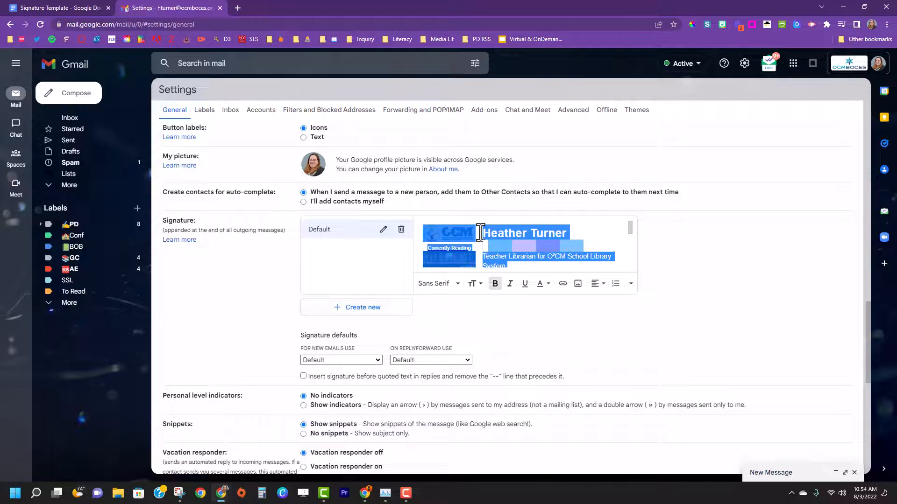
pyautogui.hotkey('ctrl', 'v')
# Step: Review the pasted signature and check the fonts offered for its "Currently Reading:" text
pyautogui.scroll(2, 541, 236)
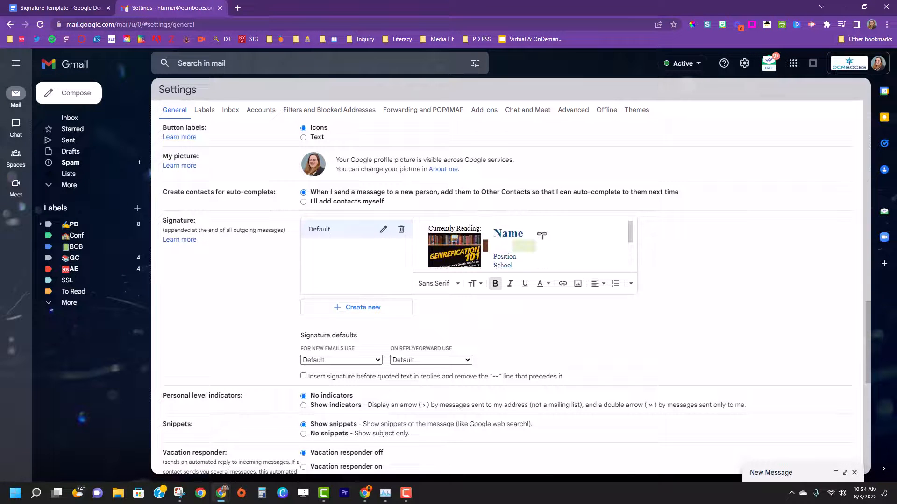
pyautogui.scroll(-2, 541, 235)
pyautogui.scroll(3, 551, 237)
pyautogui.moveTo(429, 229); pyautogui.dragTo(488, 232)
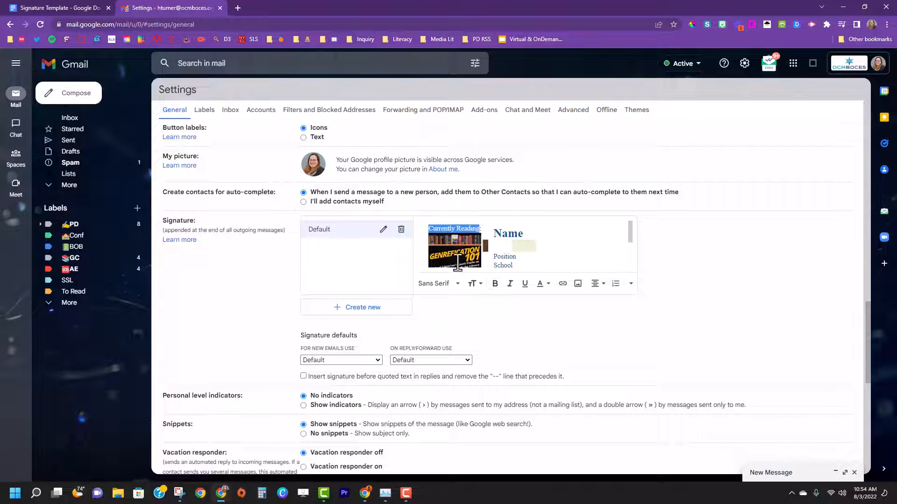
pyautogui.click(437, 285)
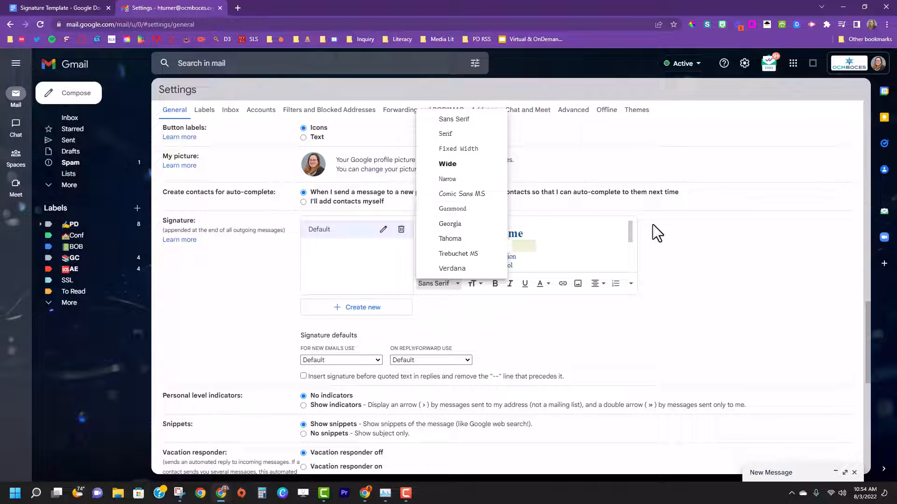
pyautogui.click(577, 256)
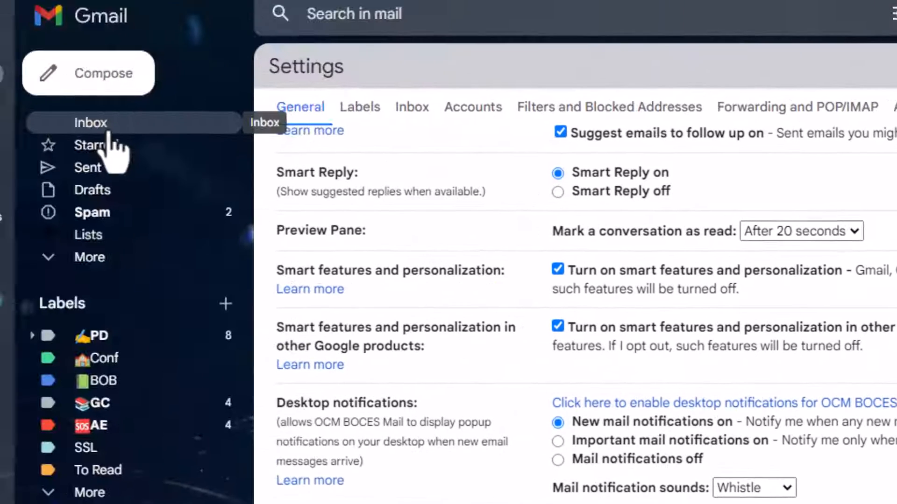
# Step: Open the inbox and mark the "Clean Up That Inbox" conversation with the green star
pyautogui.click(106, 130)
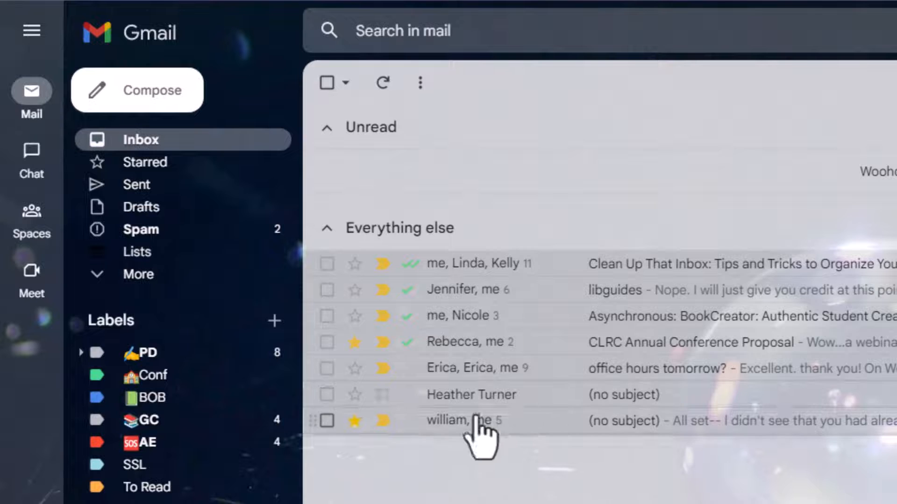
pyautogui.click(355, 265)
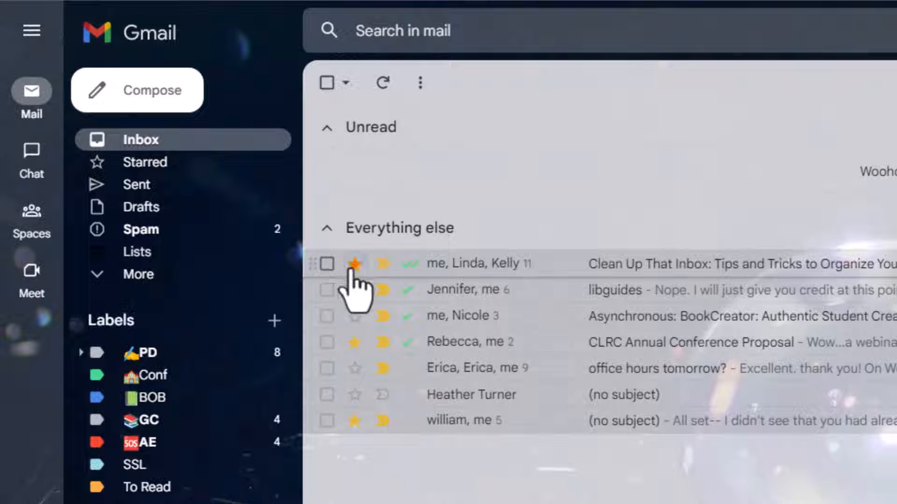
pyautogui.click(355, 264)
pyautogui.click(355, 264)
pyautogui.click(354, 265)
pyautogui.click(353, 266)
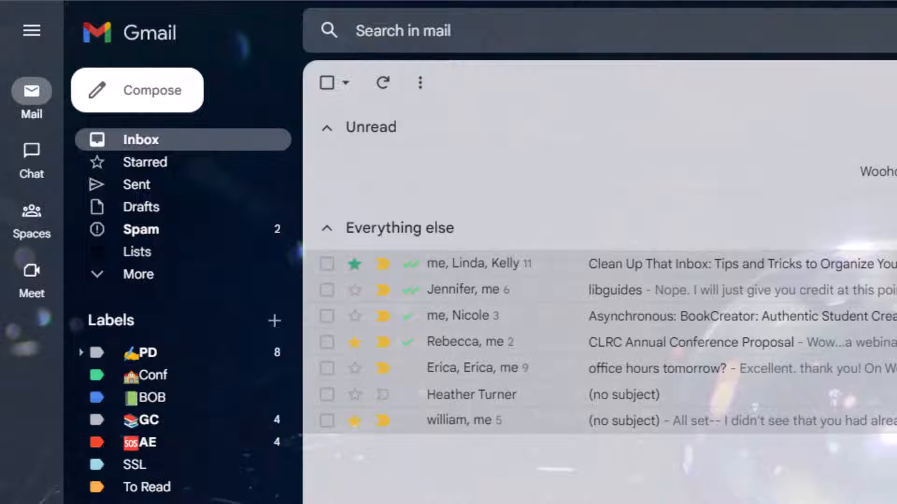
# Step: Open the full Gmail settings and go to the Stars section of the general settings
pyautogui.click(845, 58)
pyautogui.click(874, 112)
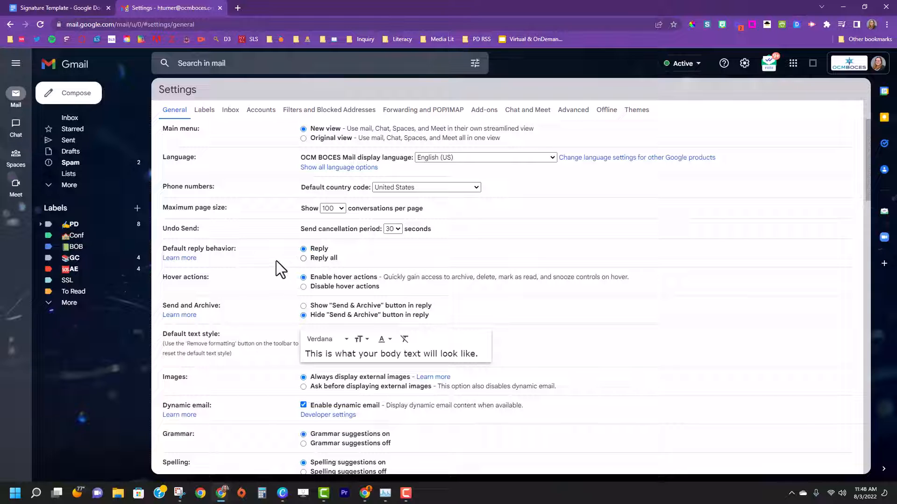
pyautogui.scroll(-5, 276, 248)
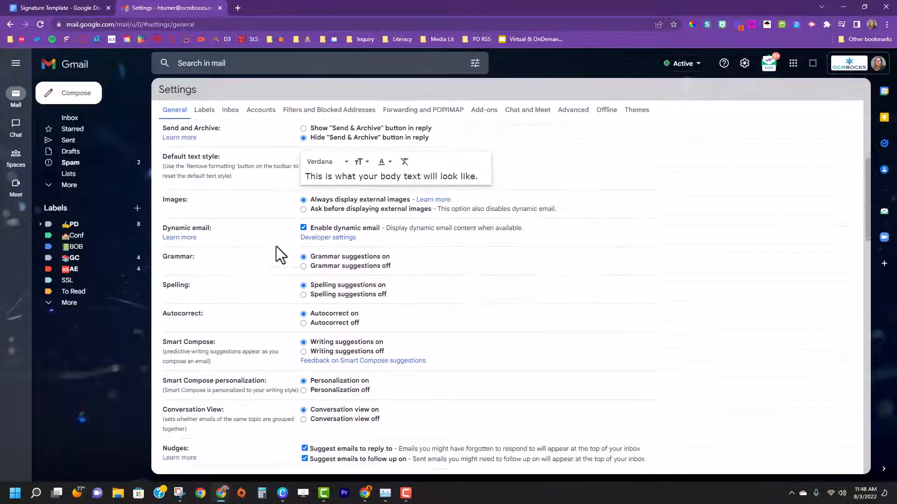
pyautogui.scroll(-5, 276, 248)
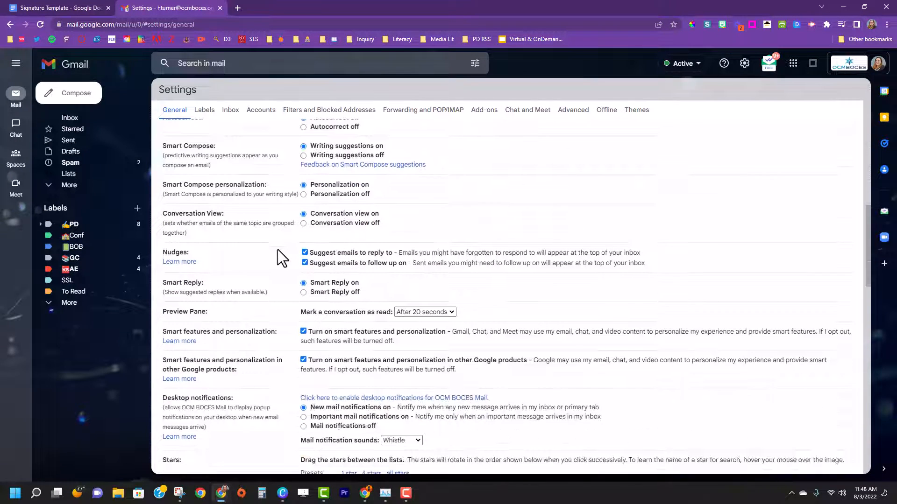